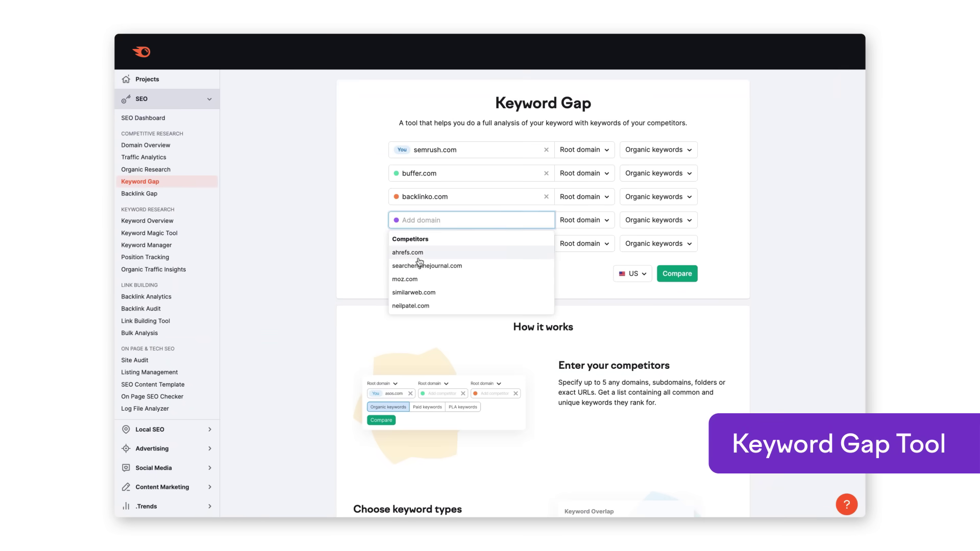
Add moz.com and ahrefs.com as competitors and run the keyword gap comparison.
{"action": "left_click", "coordinate": [414, 280]}
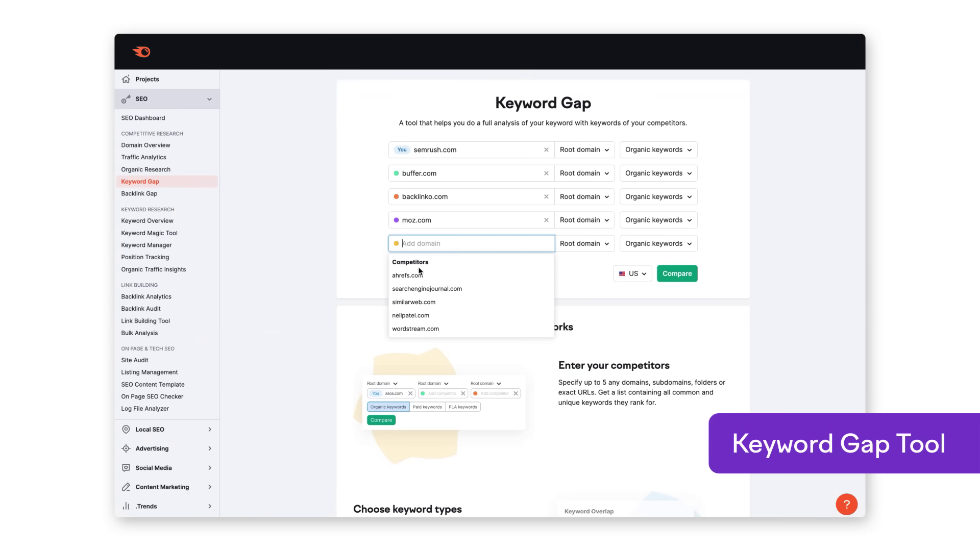
{"action": "left_click", "coordinate": [419, 275]}
{"action": "left_click", "coordinate": [677, 273]}
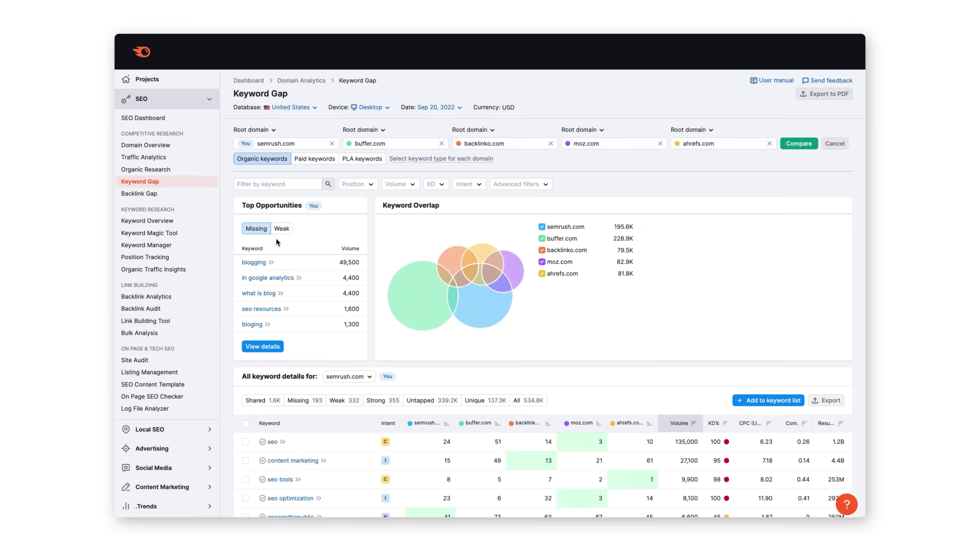
{"action": "scroll", "coordinate": [272, 345], "scroll_direction": "down", "scroll_amount": 5}
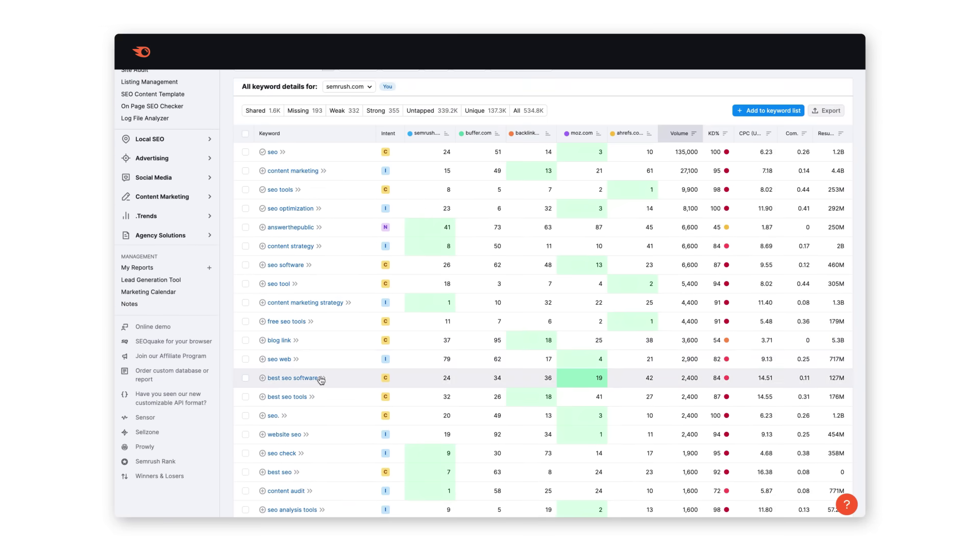
{"action": "scroll", "coordinate": [322, 382], "scroll_direction": "down", "scroll_amount": 1}
{"action": "scroll", "coordinate": [323, 392], "scroll_direction": "down", "scroll_amount": 2}
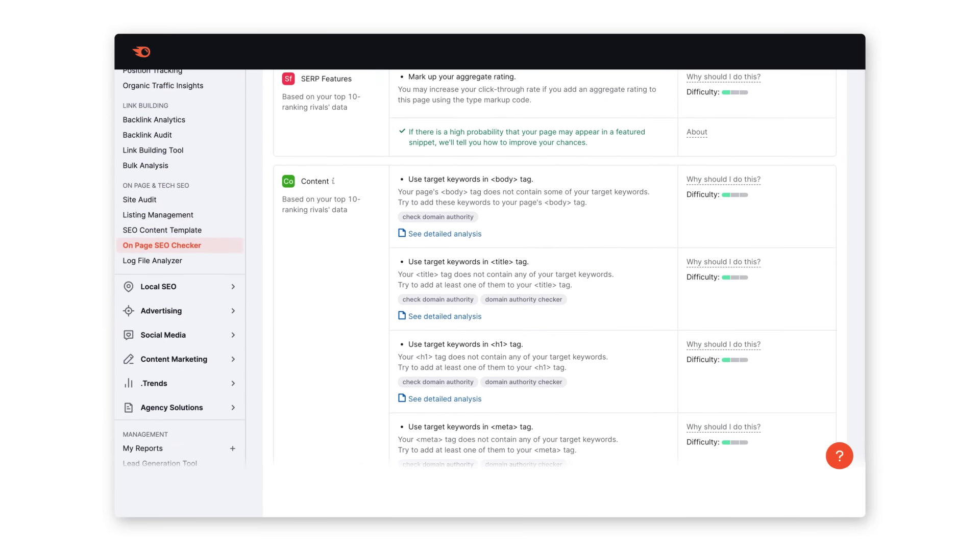
{"action": "left_click_drag", "start_coordinate": [775, 369], "coordinate": [775, 435]}
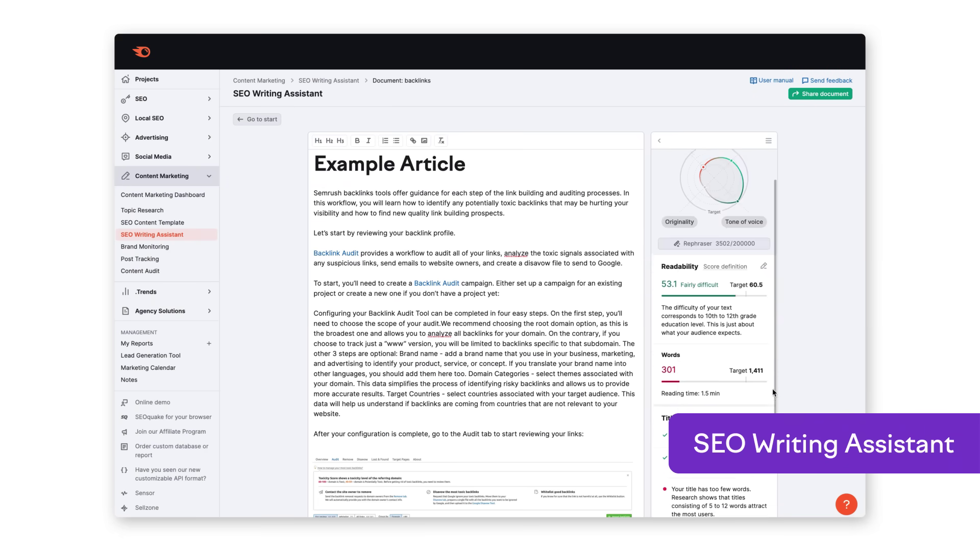
{"action": "scroll", "coordinate": [773, 477], "scroll_direction": "down", "scroll_amount": 3}
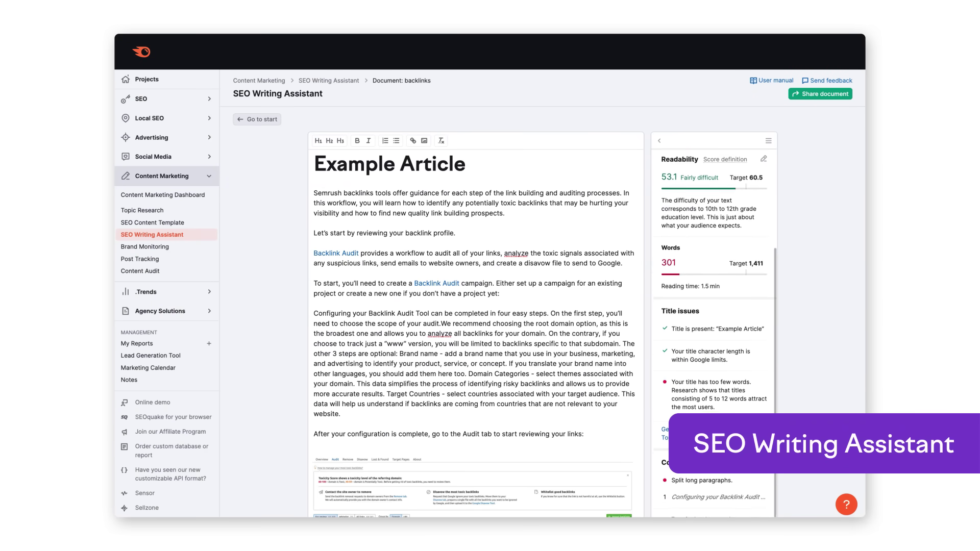
{"action": "scroll", "coordinate": [773, 496], "scroll_direction": "down", "scroll_amount": 1}
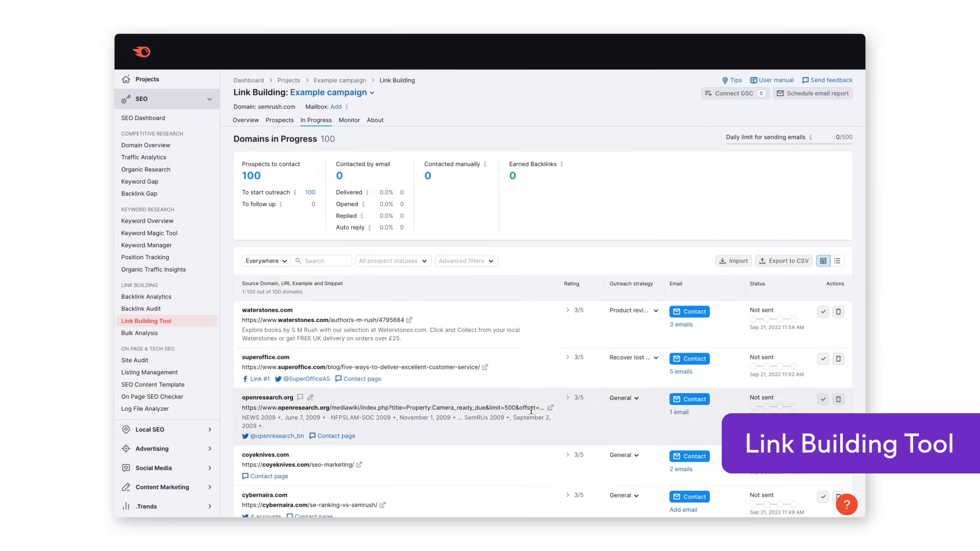
Start the outreach email to waterstones.com from the In Progress prospects.
{"action": "left_click", "coordinate": [688, 312]}
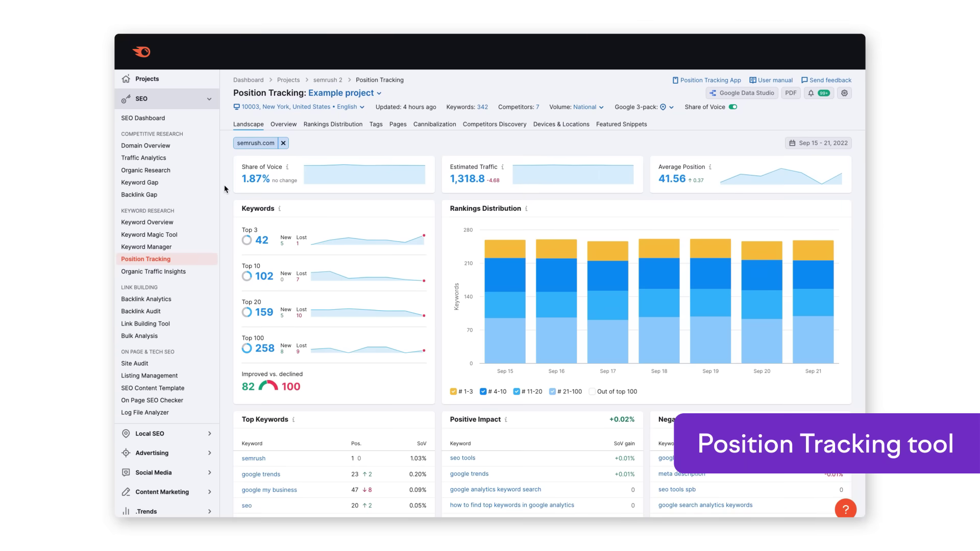
Add backlinko.com as a competitor in the Position Tracking average-position overview.
{"action": "left_click", "coordinate": [282, 125]}
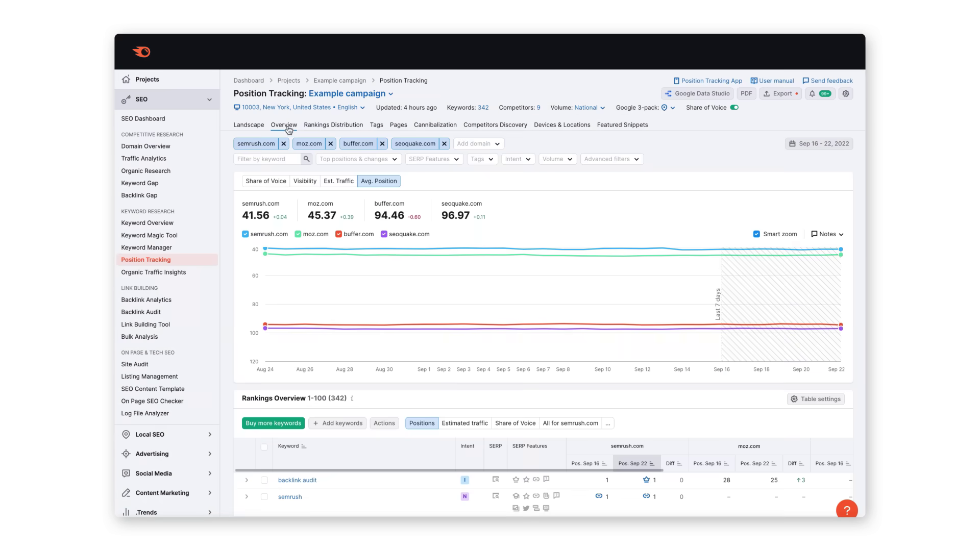
{"action": "left_click", "coordinate": [475, 145]}
{"action": "left_click", "coordinate": [483, 188]}
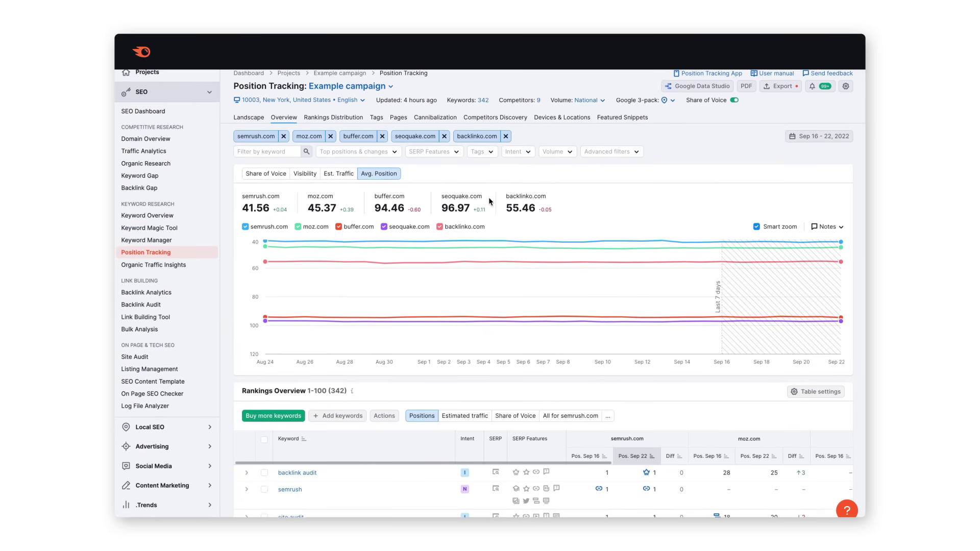
{"action": "scroll", "coordinate": [486, 195], "scroll_direction": "down", "scroll_amount": 2}
{"action": "scroll", "coordinate": [490, 203], "scroll_direction": "down", "scroll_amount": 2}
{"action": "scroll", "coordinate": [492, 215], "scroll_direction": "down", "scroll_amount": 1}
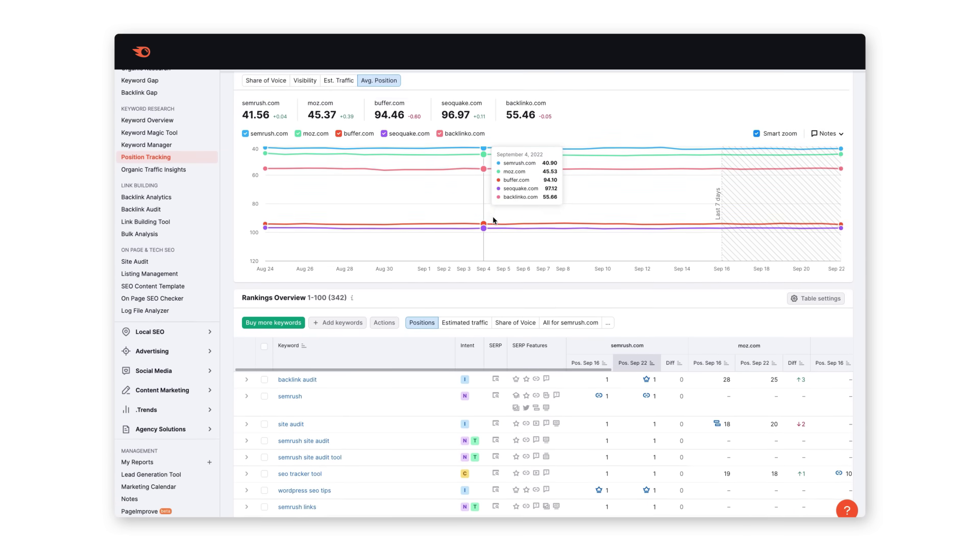
{"action": "scroll", "coordinate": [493, 225], "scroll_direction": "down", "scroll_amount": 1}
{"action": "scroll", "coordinate": [494, 226], "scroll_direction": "down", "scroll_amount": 2}
{"action": "scroll", "coordinate": [494, 238], "scroll_direction": "down", "scroll_amount": 1}
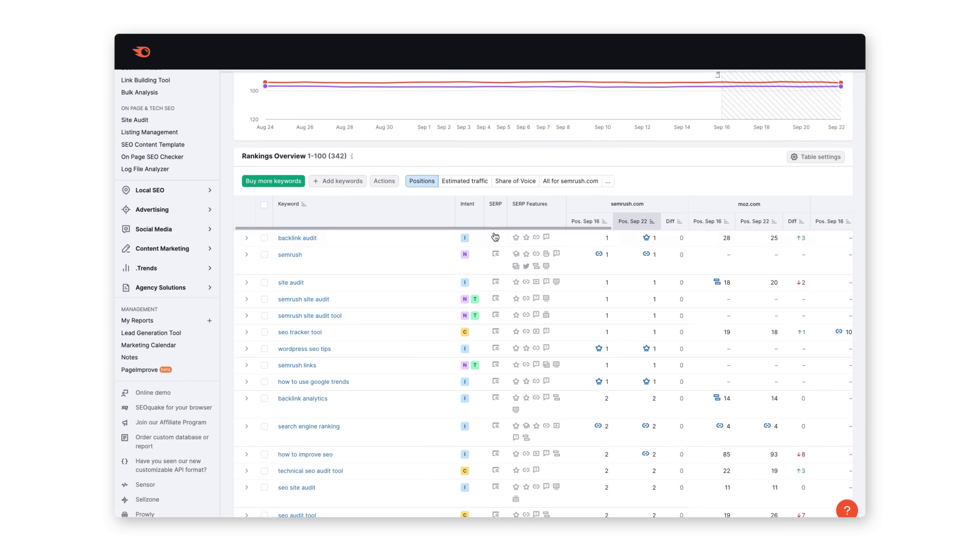
{"action": "scroll", "coordinate": [494, 246], "scroll_direction": "down", "scroll_amount": 1}
{"action": "scroll", "coordinate": [495, 245], "scroll_direction": "down", "scroll_amount": 2}
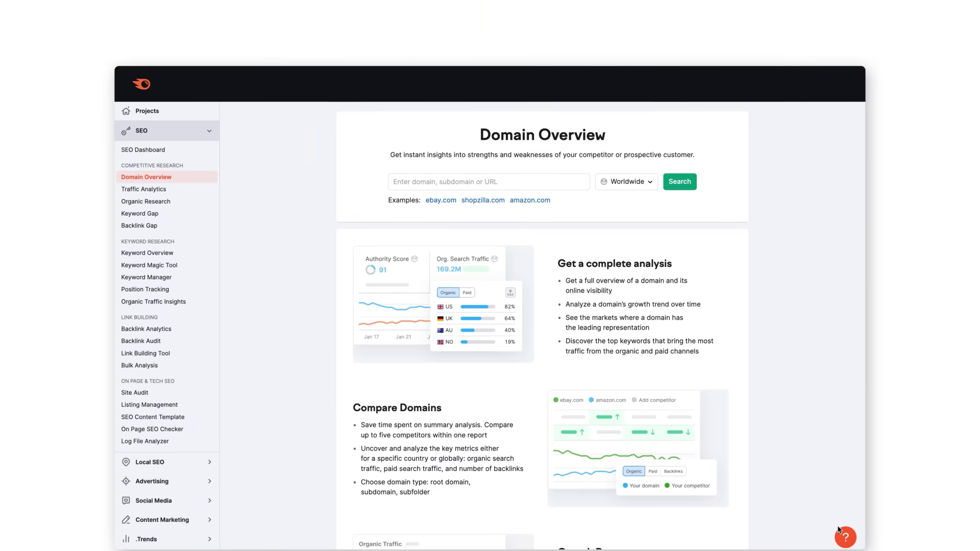
Go to the Knowledge Base's Getting Started articles from the help (?) menu.
{"action": "left_click", "coordinate": [847, 508]}
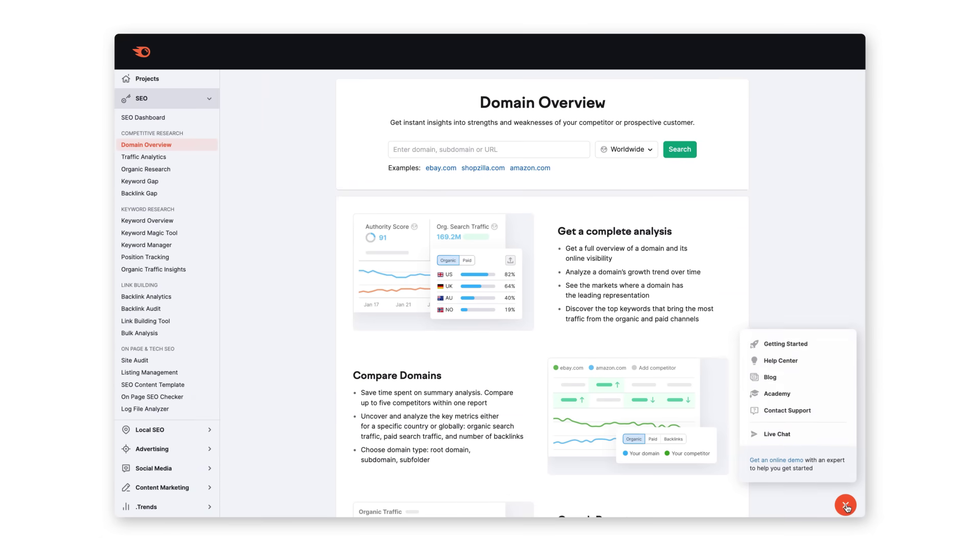
{"action": "left_click", "coordinate": [800, 346]}
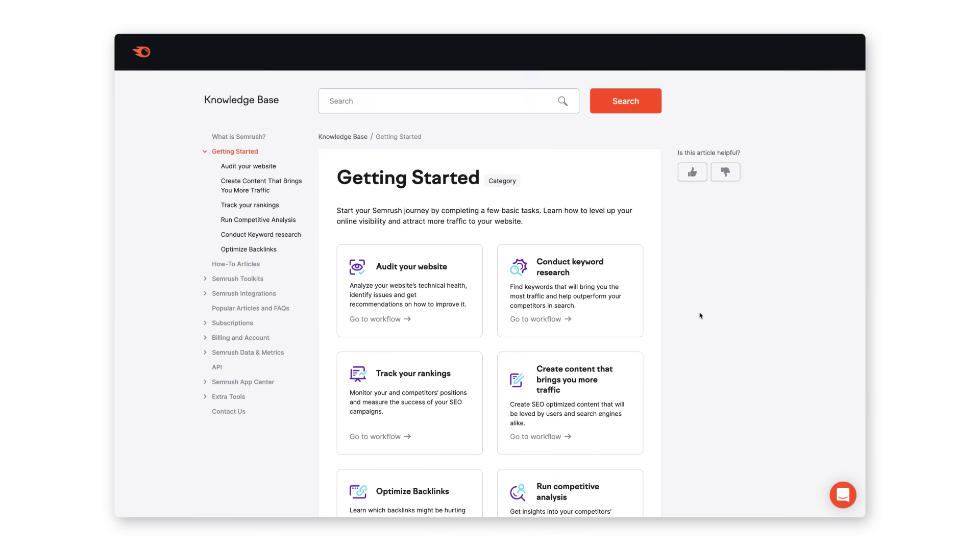
{"action": "scroll", "coordinate": [700, 315], "scroll_direction": "down", "scroll_amount": 2}
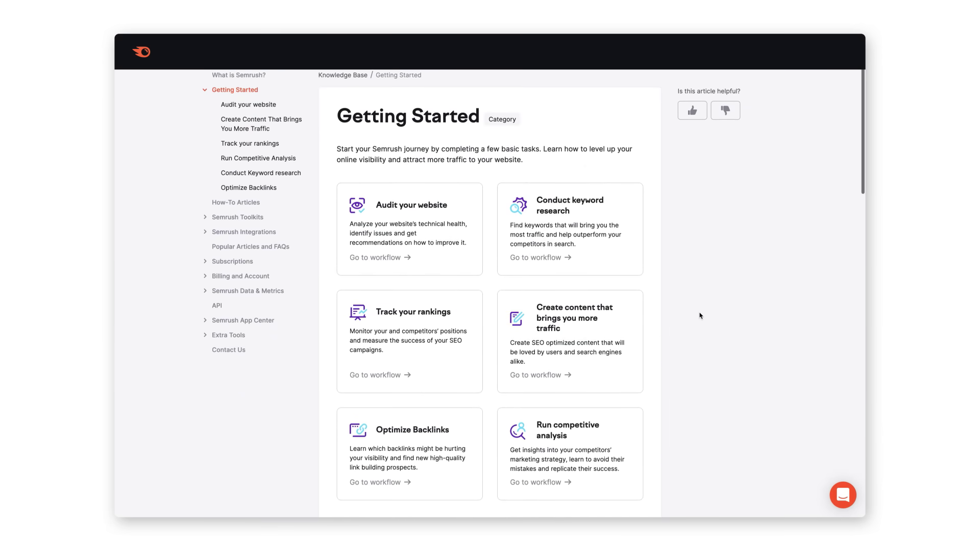